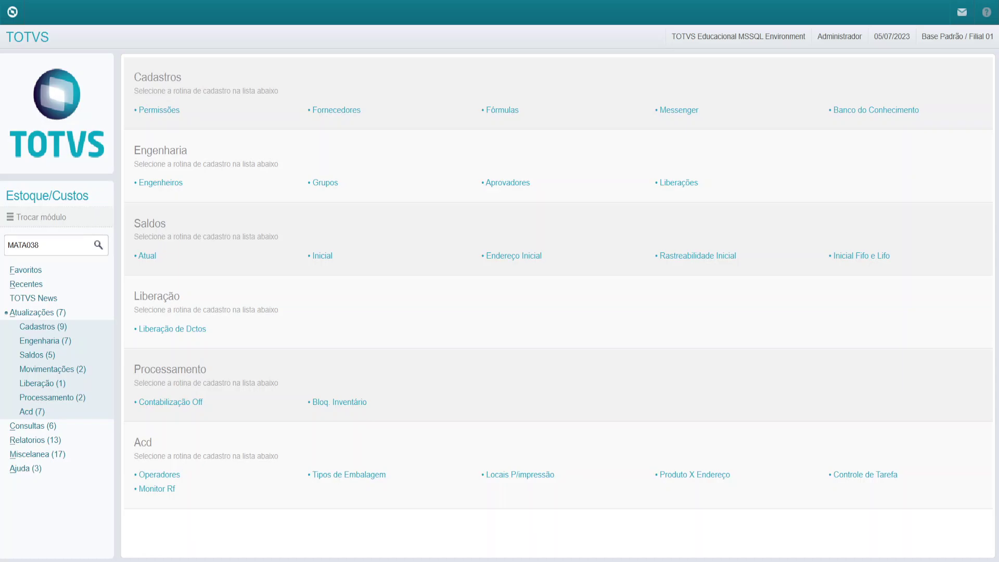
Open the MATA038 routine (Acompanha Custos) and dismiss the Ambiente de Homologação notice.
left_click_drag(86, 245, 4, 245)
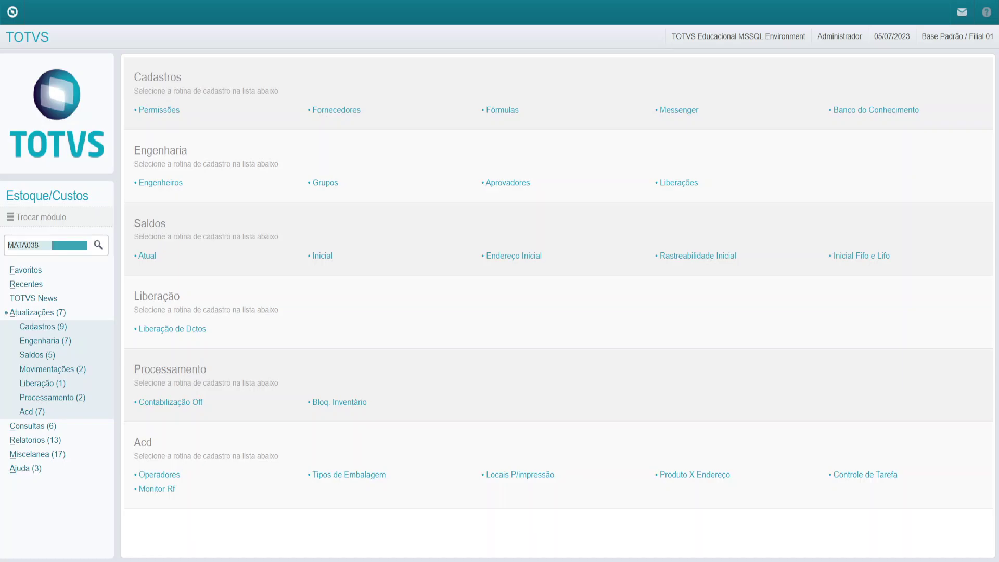
left_click(98, 245)
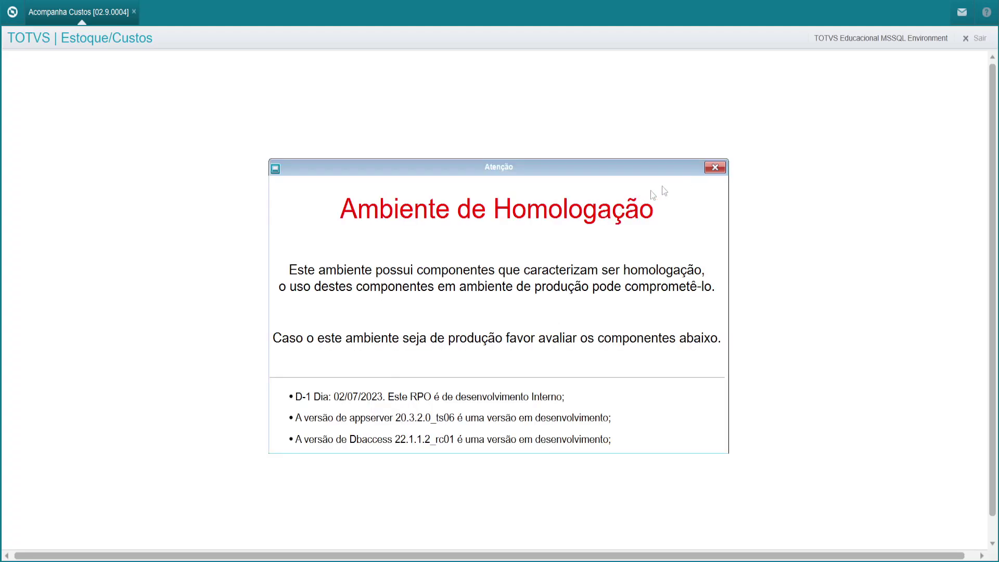
left_click(722, 166)
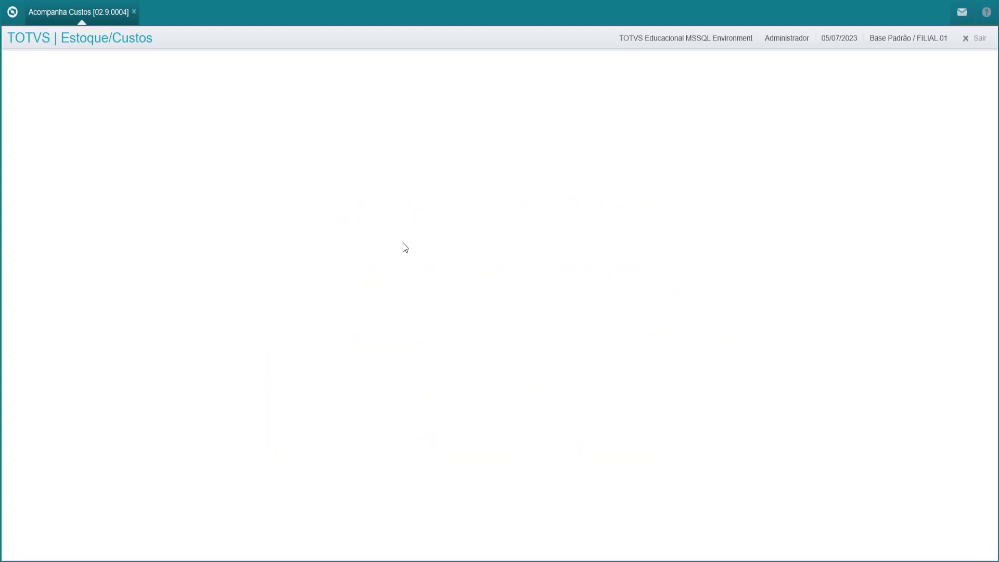
Advance through the Introdução, Ambiente, Dicionário and Fontes checks to finish the verification wizard.
left_click(729, 528)
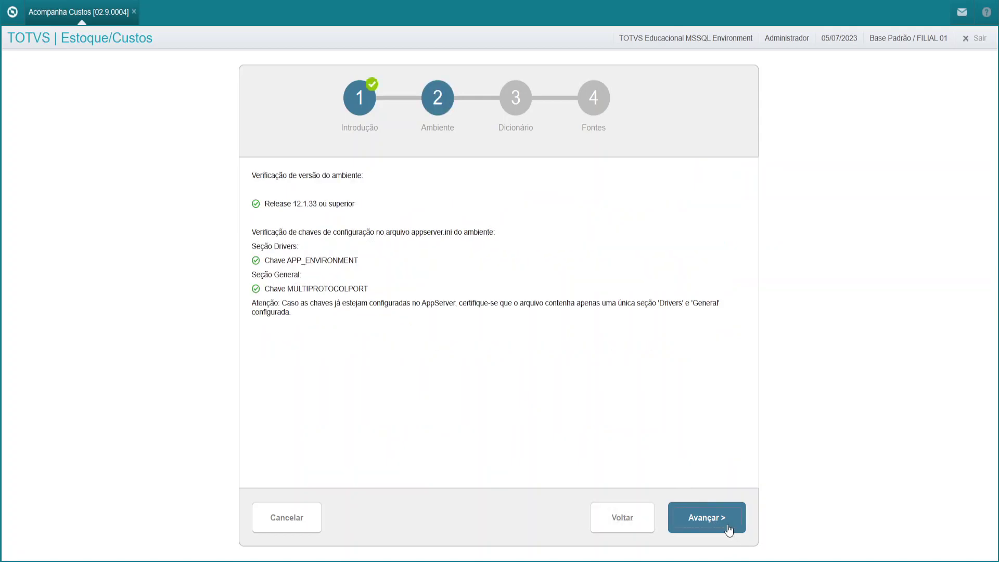
left_click(729, 528)
left_click(729, 528)
left_click(727, 528)
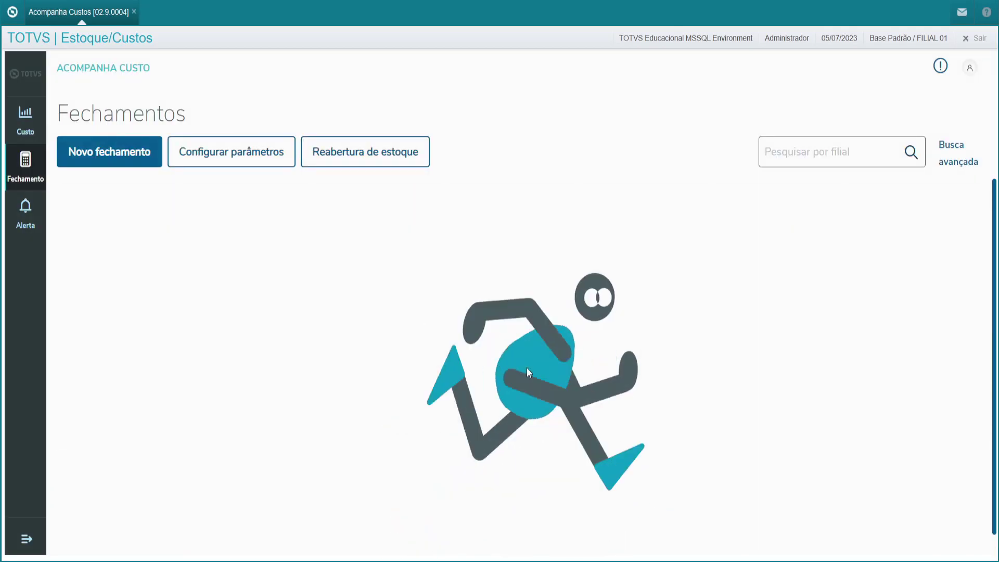
Start a new cost closing with the Contabilização padrão accounting form.
scroll(148, 492, "down", 1)
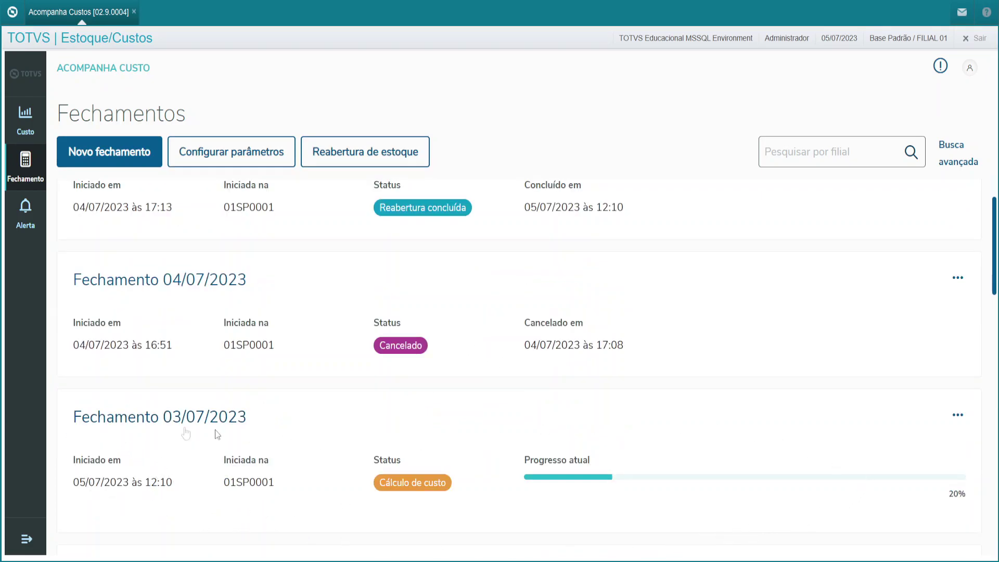
scroll(345, 489, "up", 1)
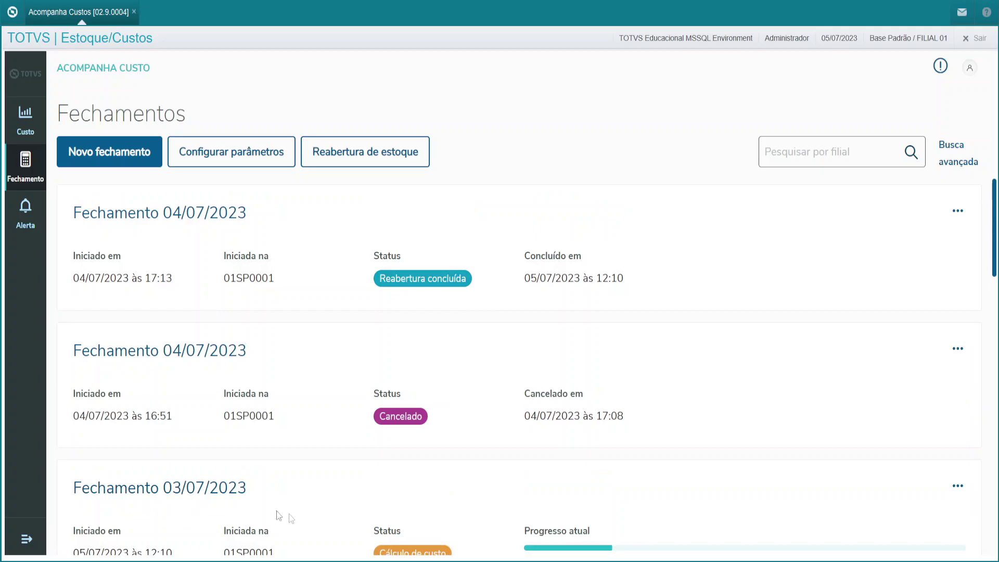
left_click(119, 161)
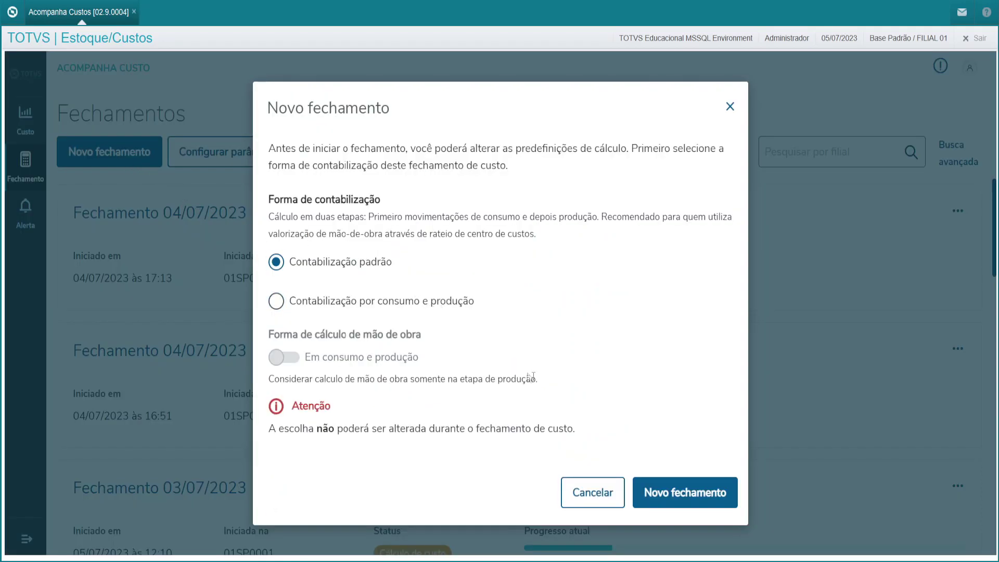
left_click(653, 491)
Set the closing date to 05/07/2023 and try to advance to the cost calculation for all branches.
left_click(490, 367)
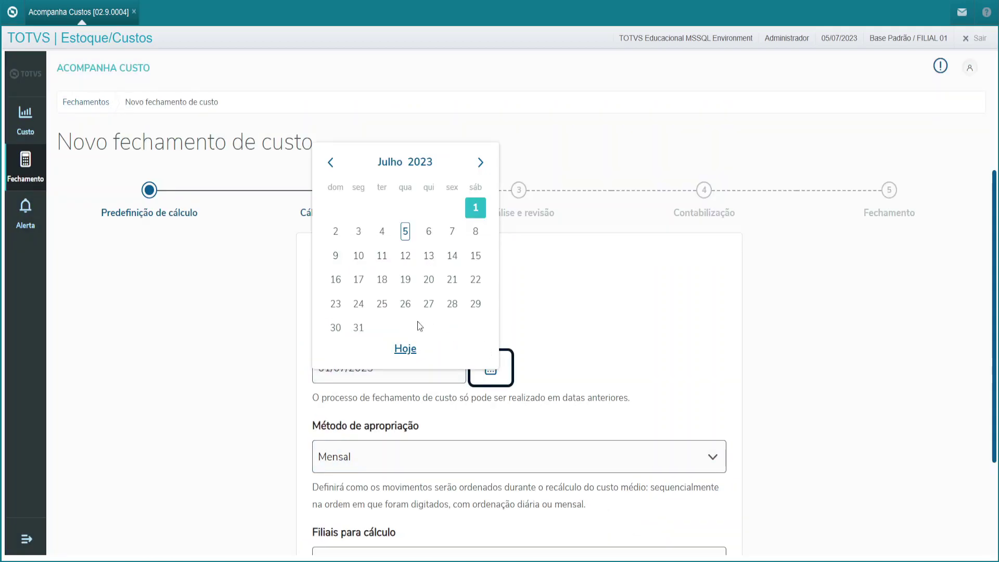
left_click(405, 349)
scroll(285, 342, "down", 2)
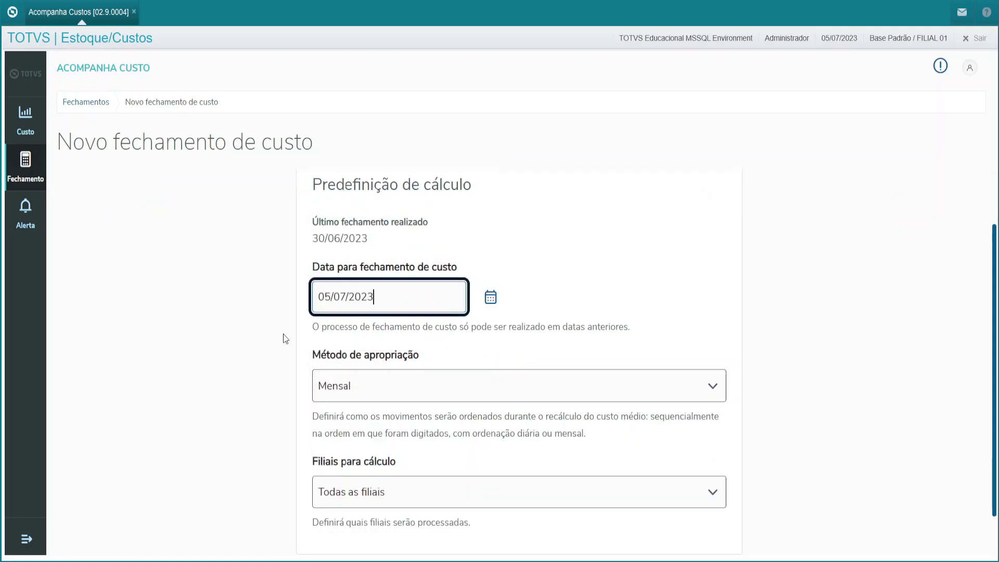
scroll(528, 430, "down", 1)
left_click(695, 528)
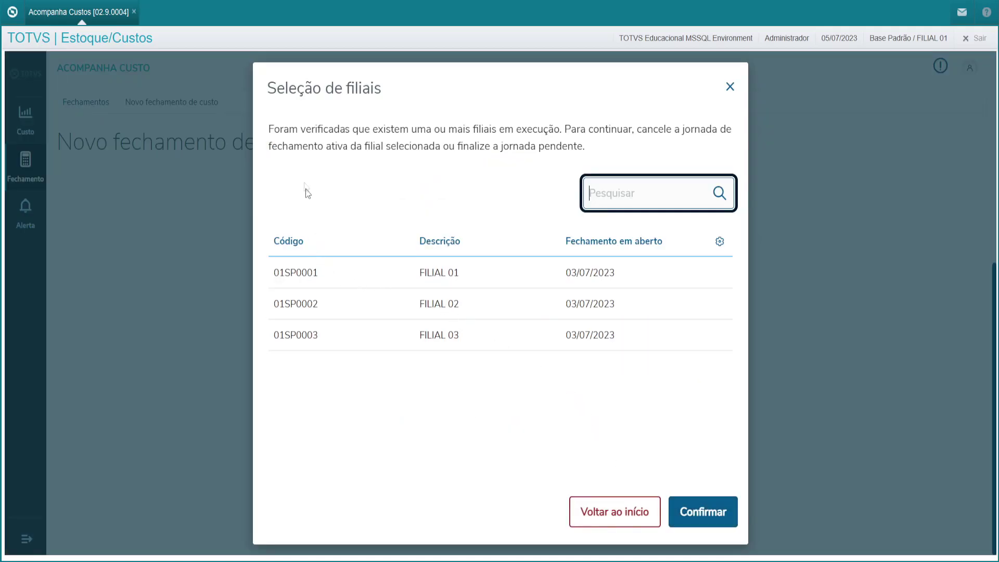
Read the Seleção de filiais notice about branches with running closings, dismiss it and return to the closings list.
left_click_drag(270, 126, 539, 129)
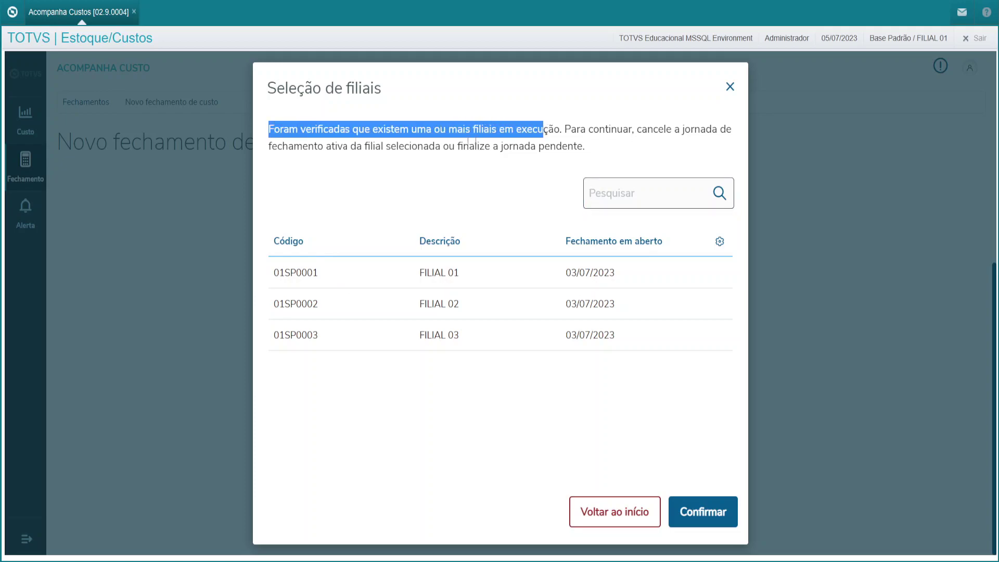
left_click(551, 137)
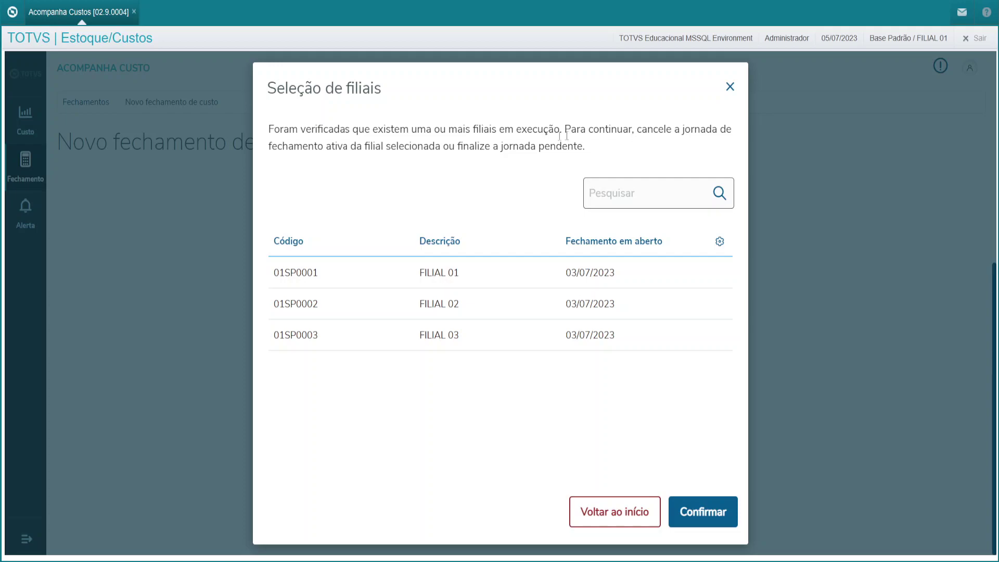
left_click_drag(641, 128, 721, 128)
left_click_drag(294, 146, 440, 146)
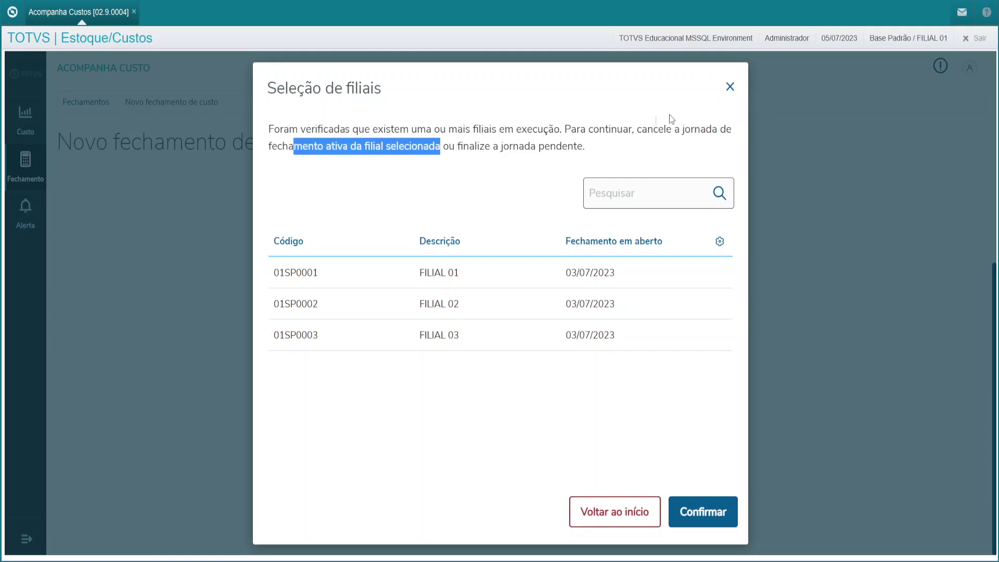
left_click(731, 89)
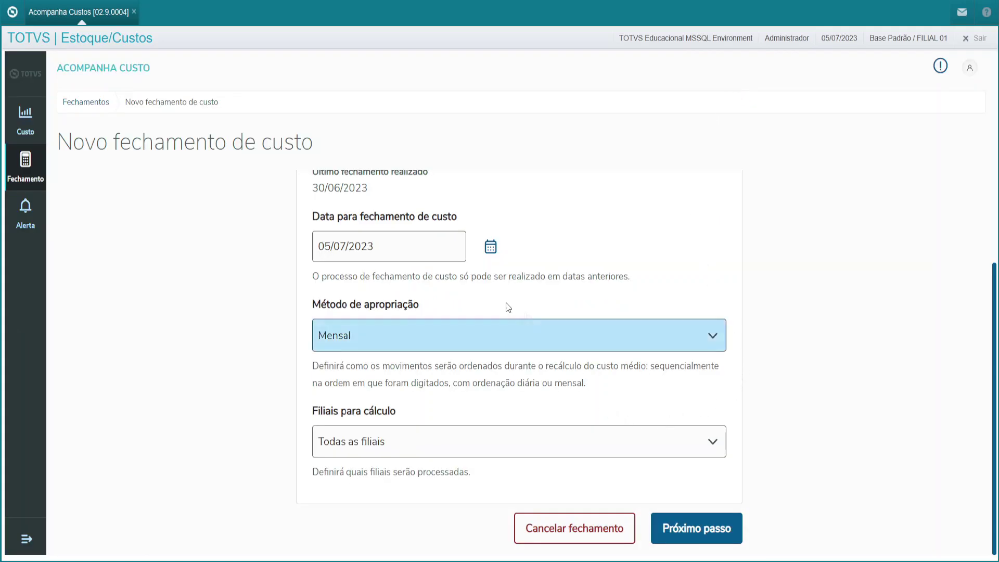
scroll(479, 455, "up", 3)
scroll(601, 419, "down", 3)
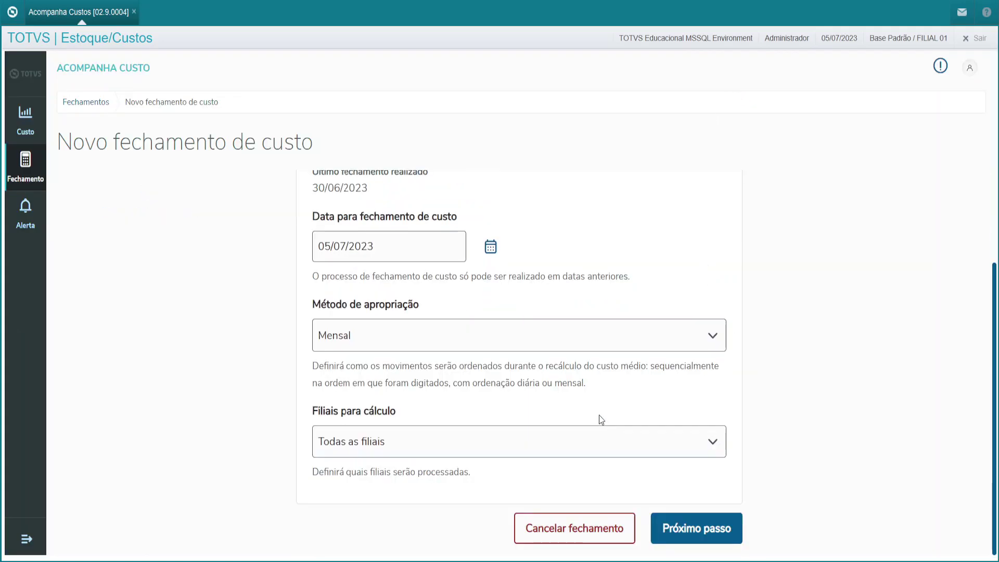
left_click(86, 102)
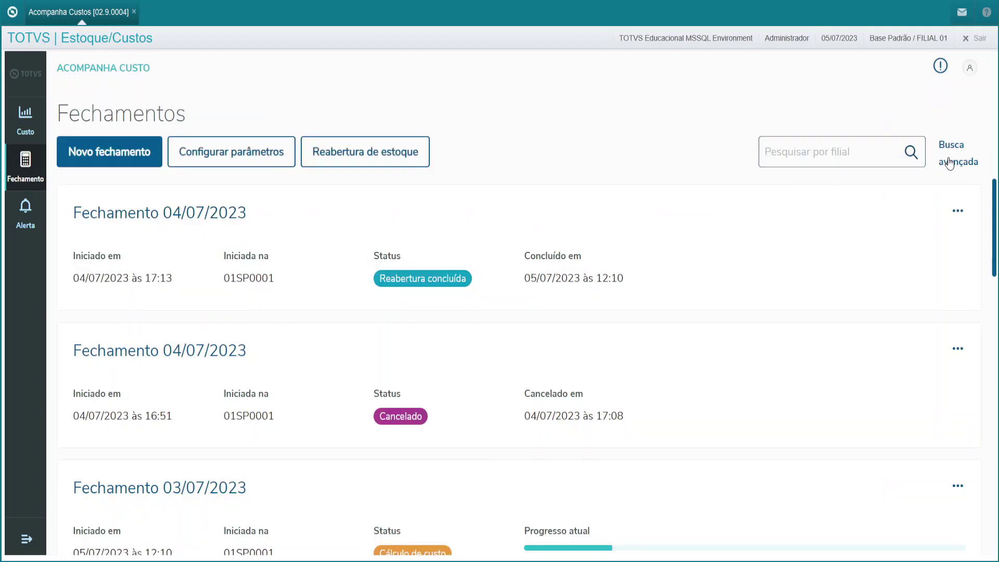
Filter the closings list by the Em andamento status and check the other advanced filter options.
left_click(950, 163)
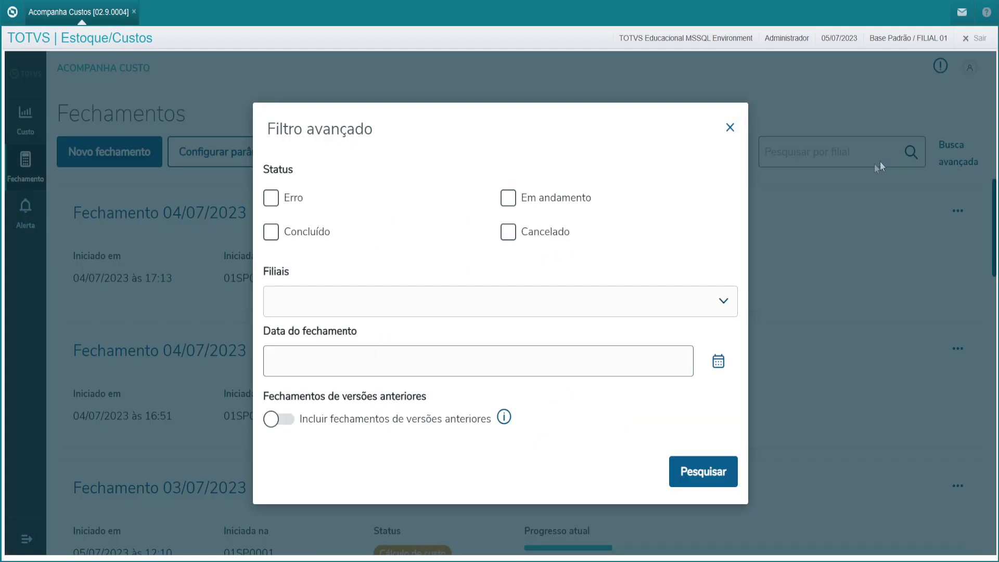
left_click(514, 200)
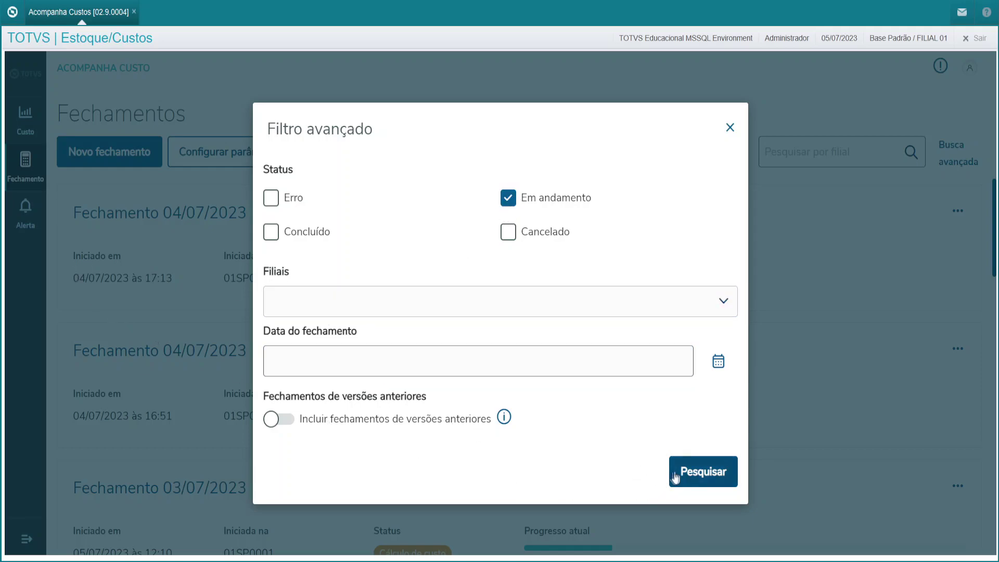
left_click(669, 308)
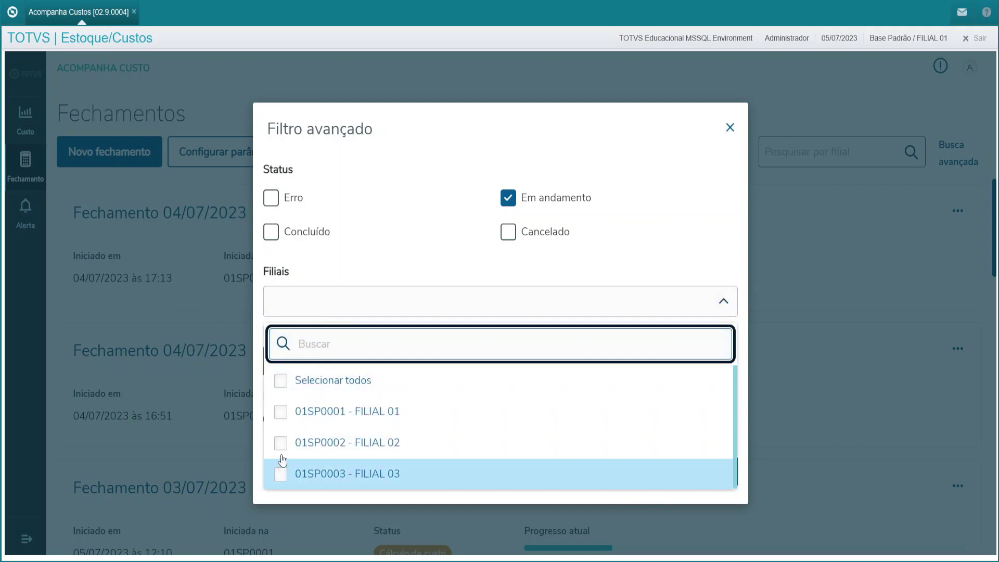
left_click(484, 305)
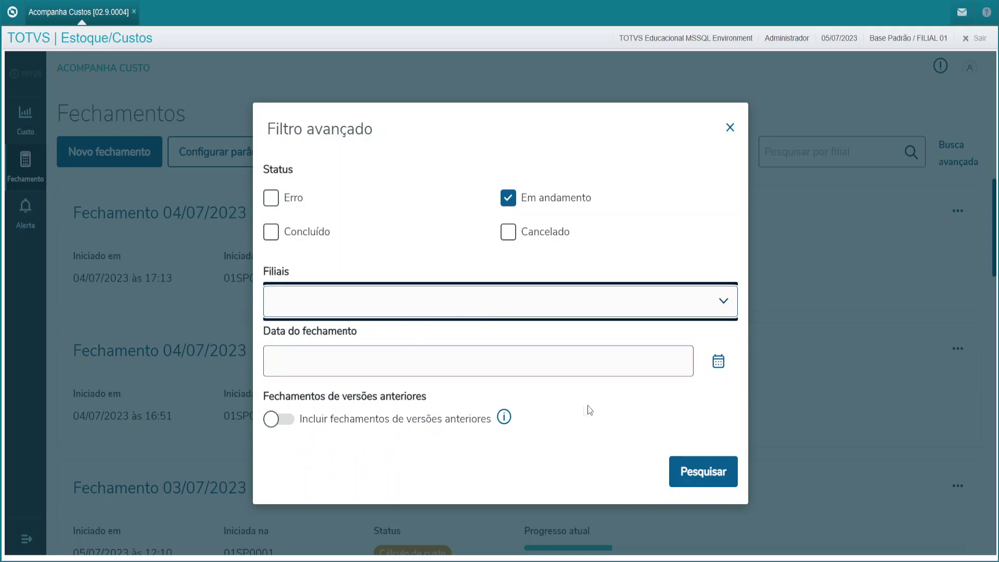
left_click(689, 476)
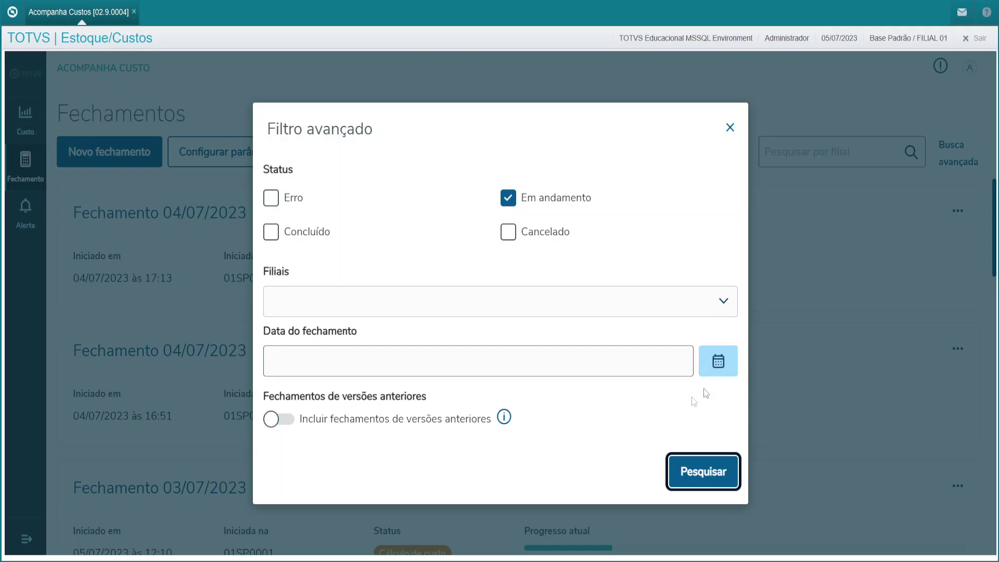
mouse_move(503, 417)
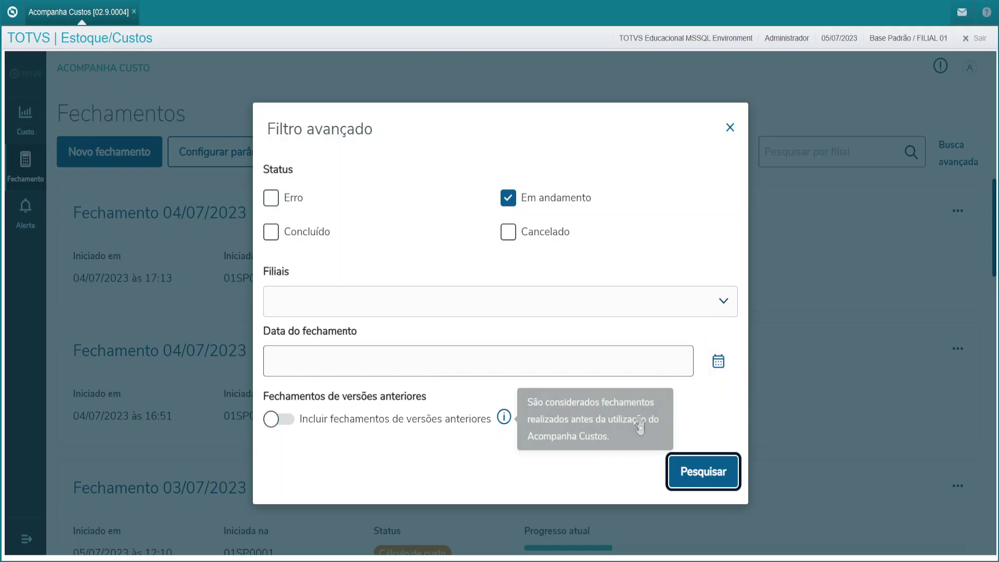
left_click(703, 475)
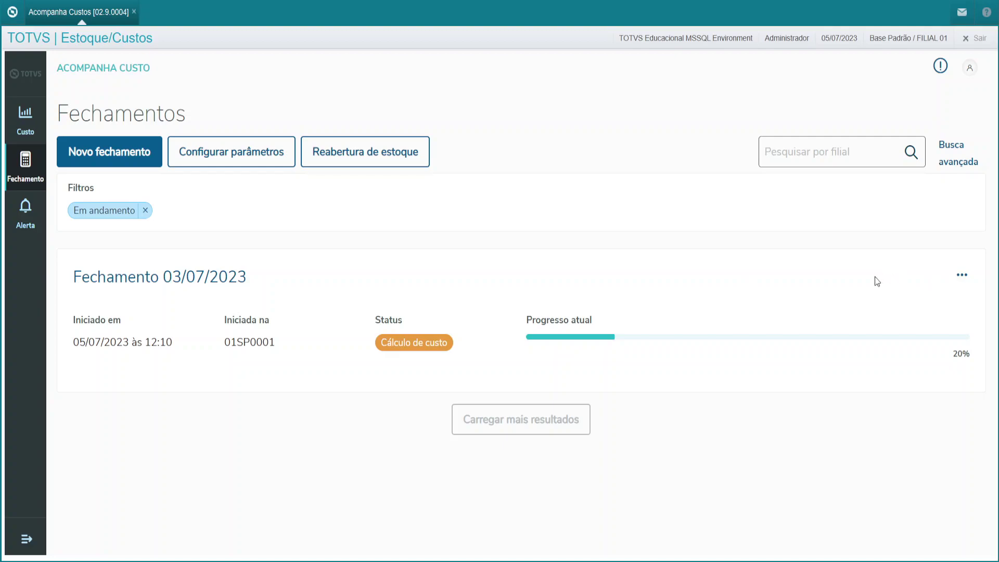
Continue the 03/07/2023 closing to examine its Cálculo de custo stage and return to the closings list.
left_click(960, 281)
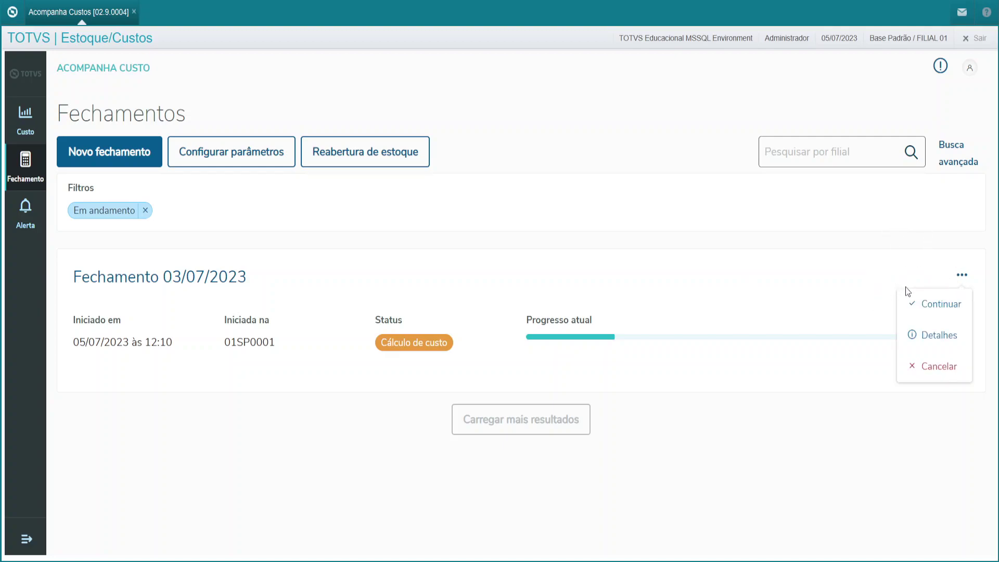
left_click(919, 305)
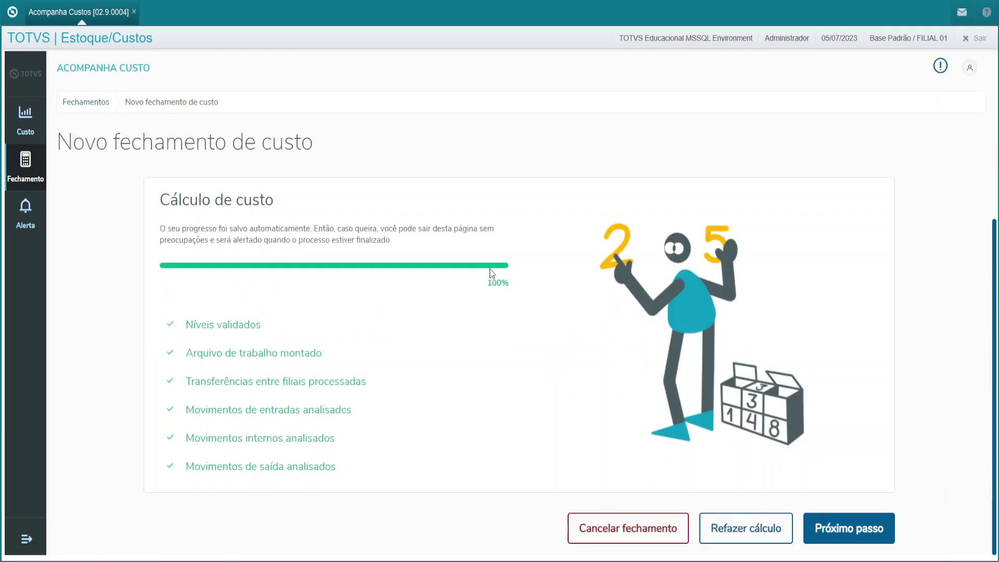
scroll(520, 291, "up", 1)
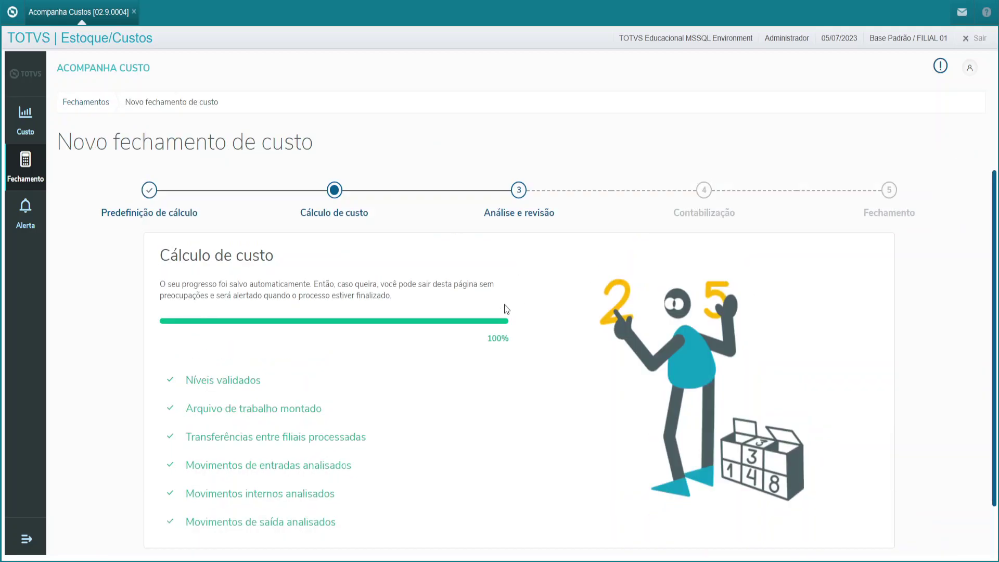
scroll(505, 306, "down", 1)
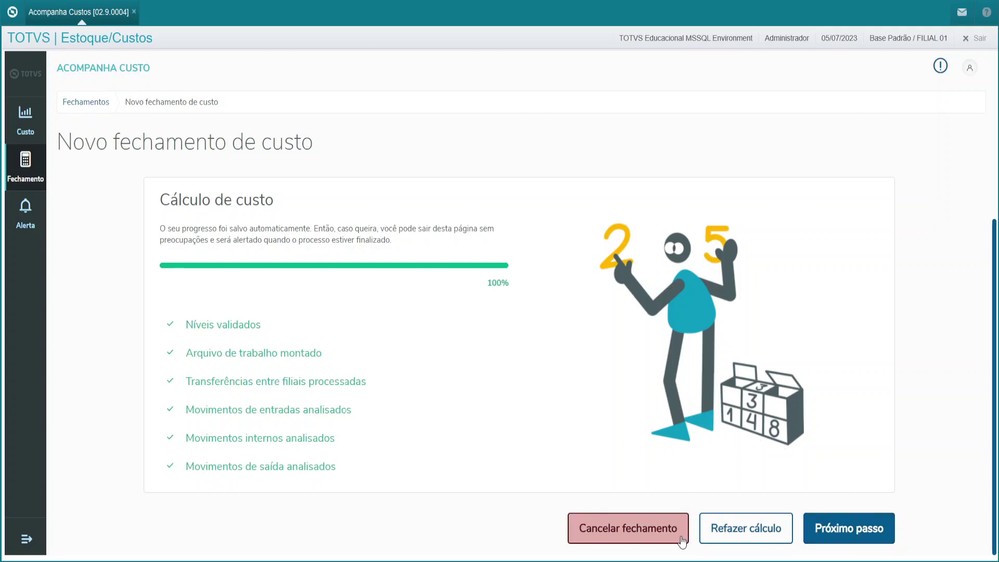
scroll(502, 309, "up", 1)
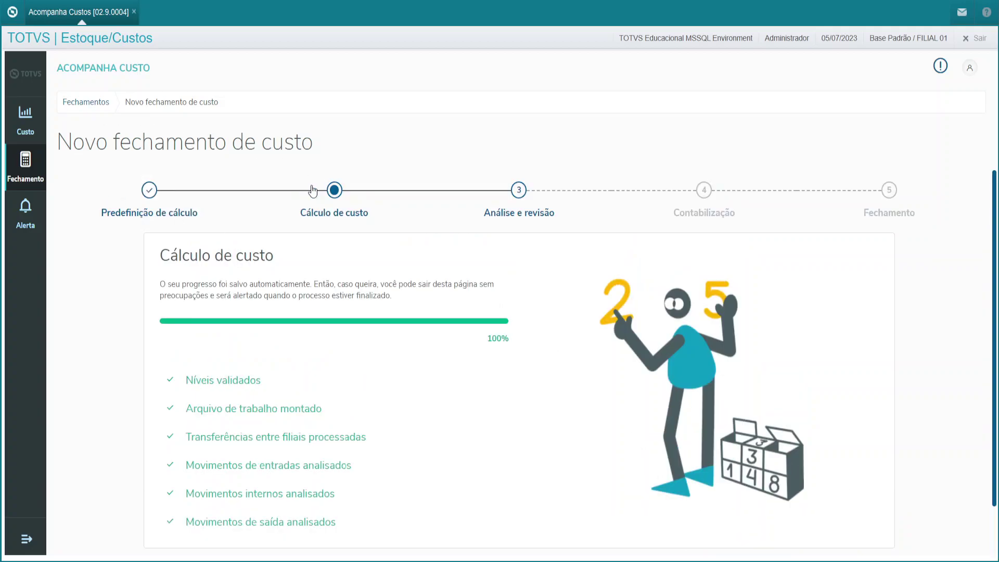
left_click(62, 101)
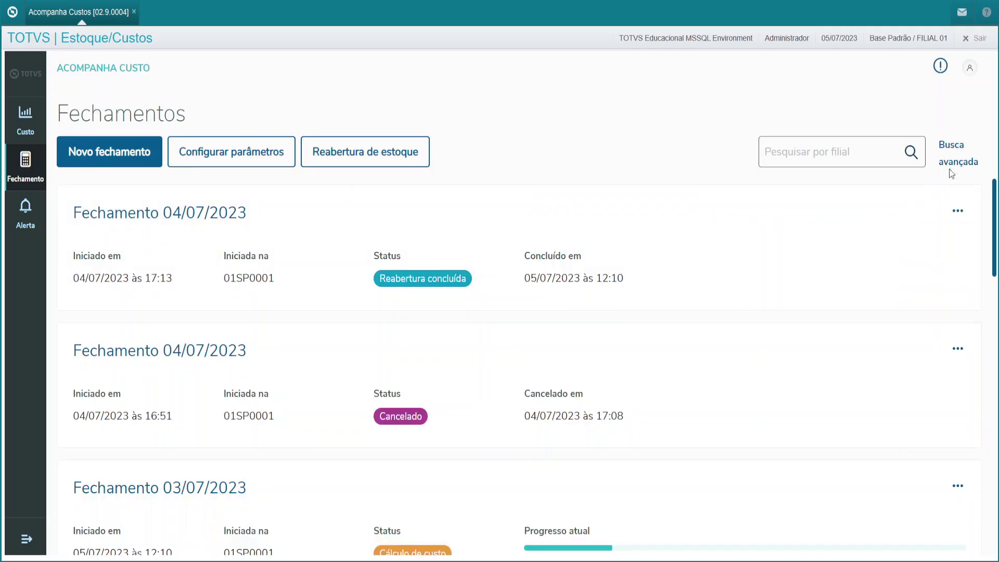
Search the closings again using only the Em andamento status filter.
left_click(956, 161)
left_click(508, 198)
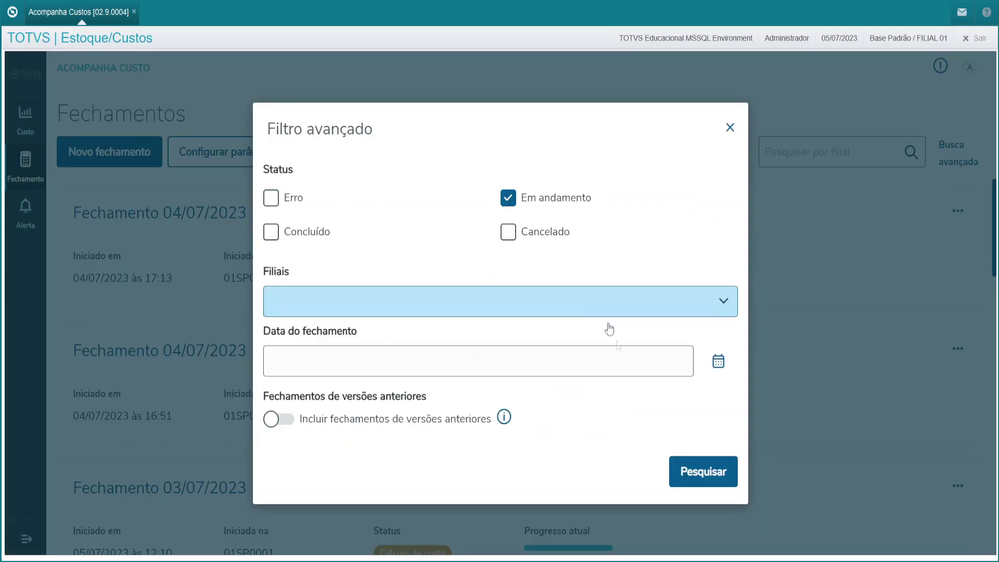
left_click(696, 469)
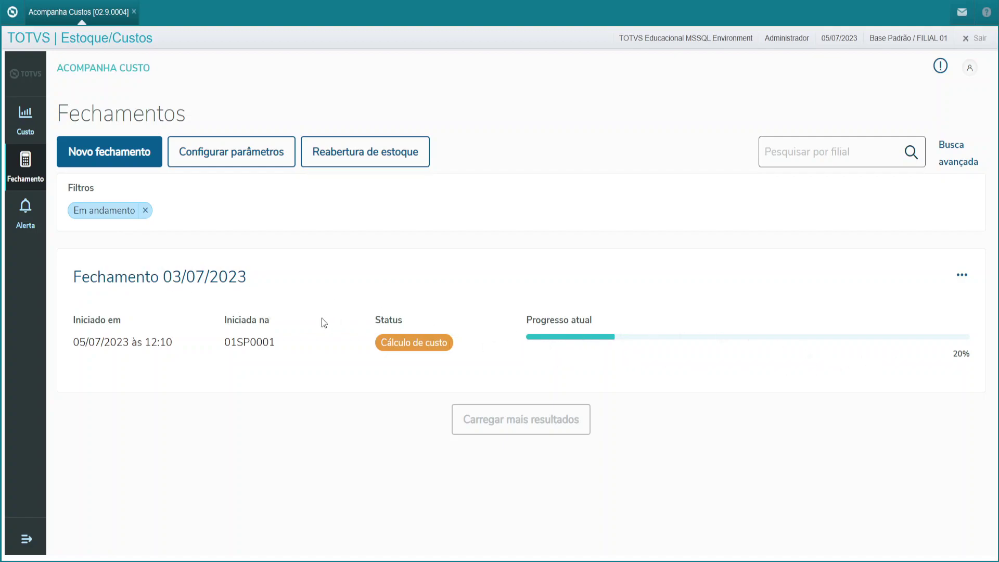
Open the in-progress closing of 03/07/2023 and advance it from Cálculo de custo to Análise e revisão.
left_click(182, 281)
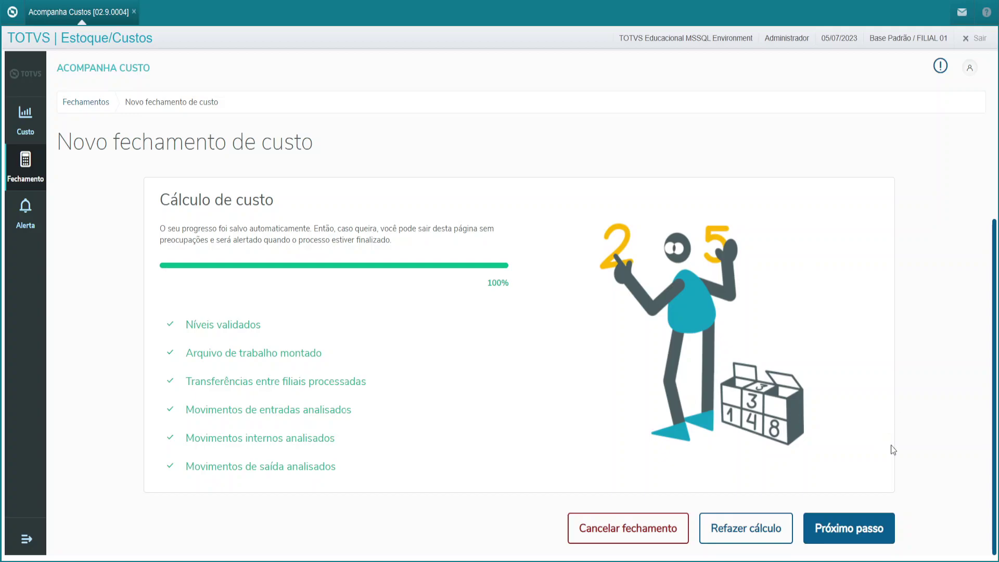
left_click(858, 523)
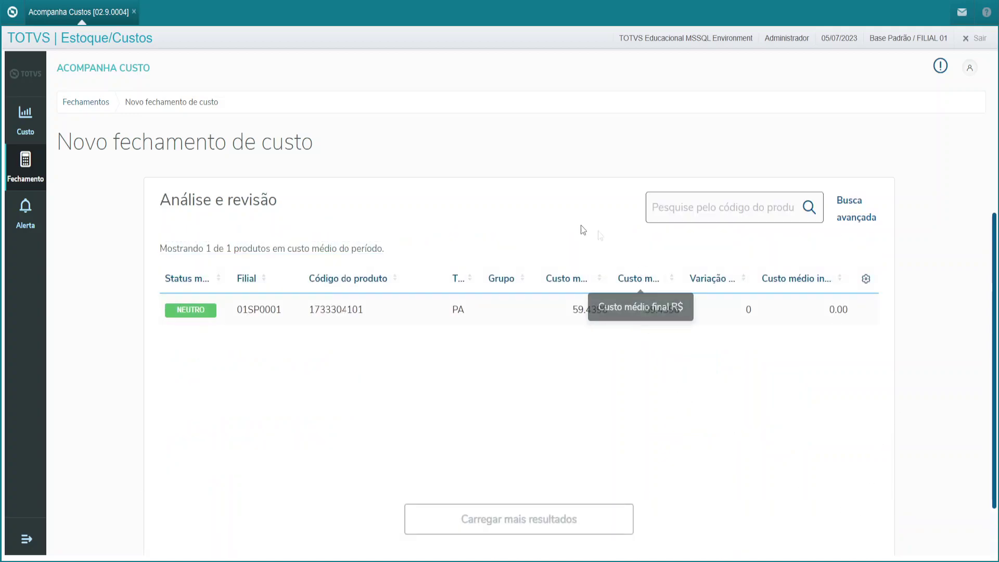
scroll(436, 245, "down", 1)
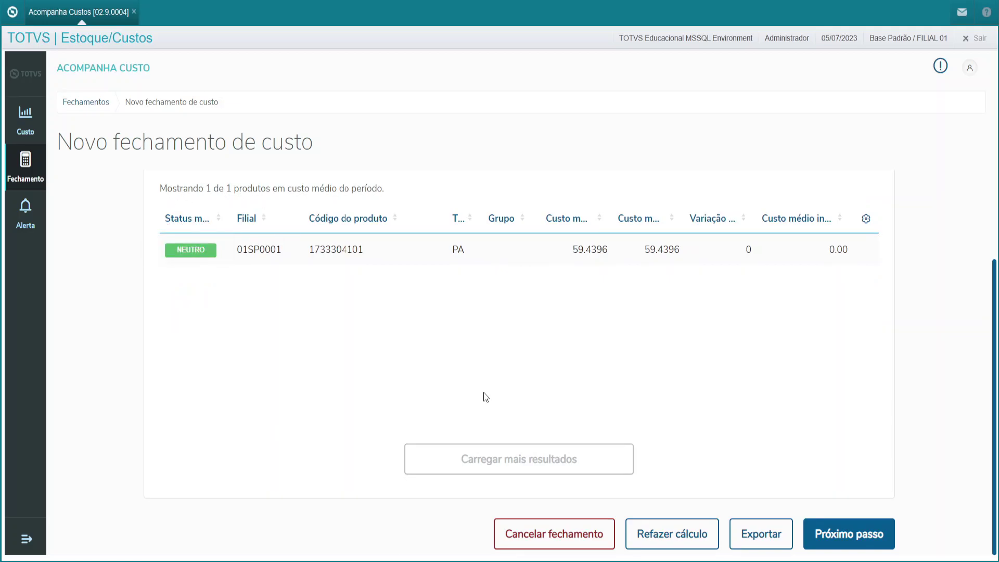
Return to the closings list, filter it by the Em andamento status and open the 03/07/2023 closing.
scroll(520, 346, "up", 2)
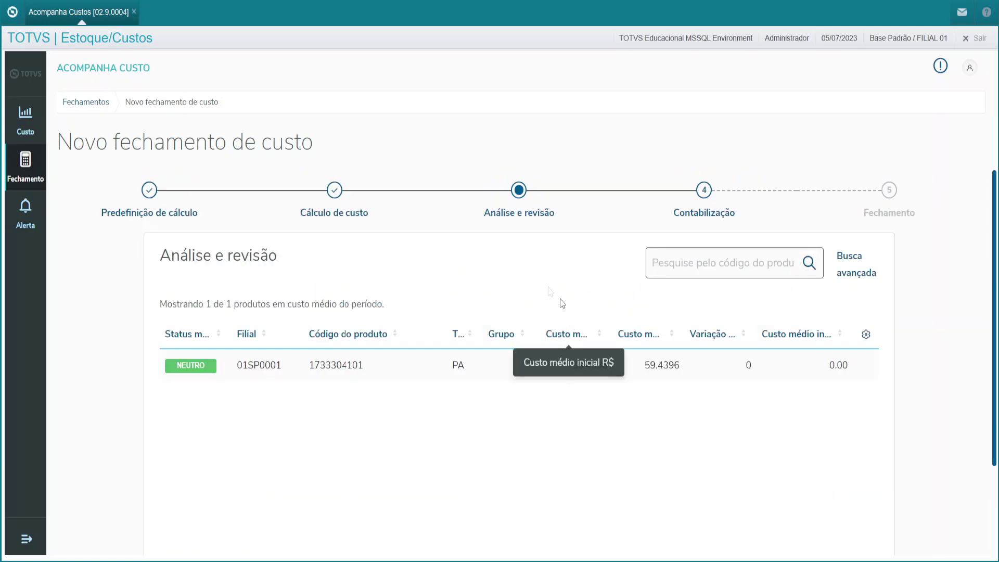
left_click(86, 102)
left_click(973, 162)
left_click(507, 197)
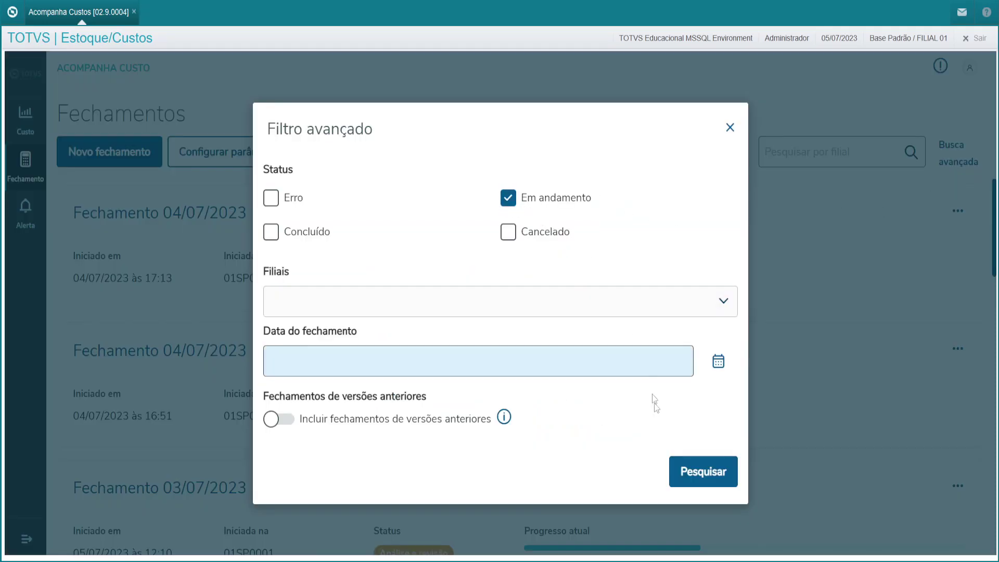
left_click(703, 471)
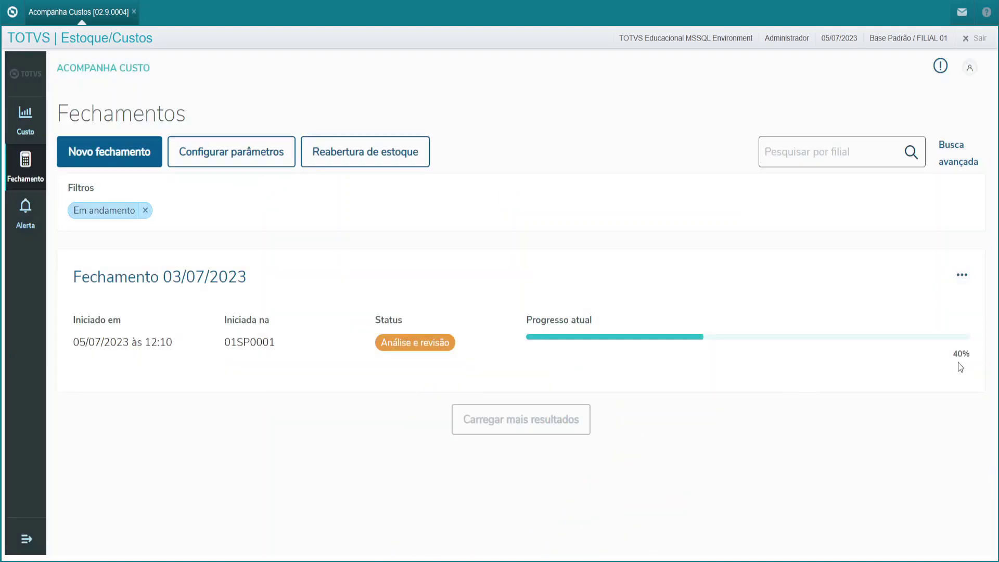
left_click_drag(954, 354, 969, 358)
left_click(179, 276)
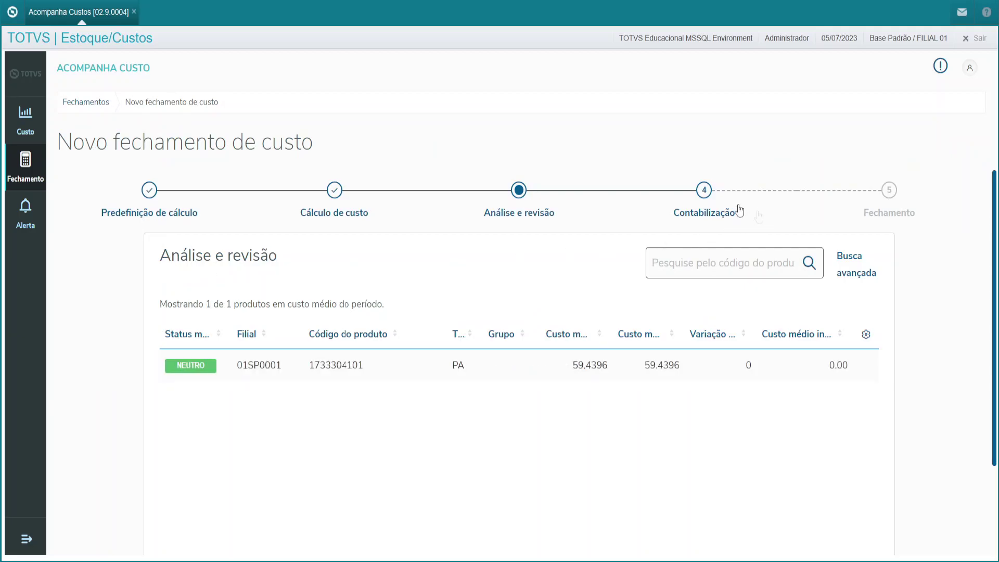
Search the closings by Em andamento again and continue the 03/07/2023 closing through its Continuar option.
left_click(65, 104)
left_click(955, 158)
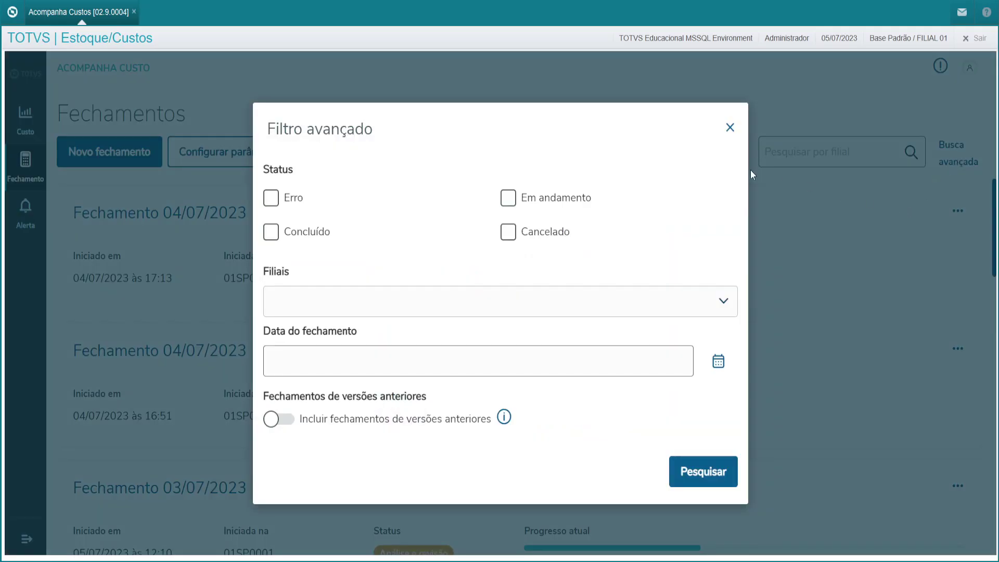
left_click(508, 197)
left_click(726, 469)
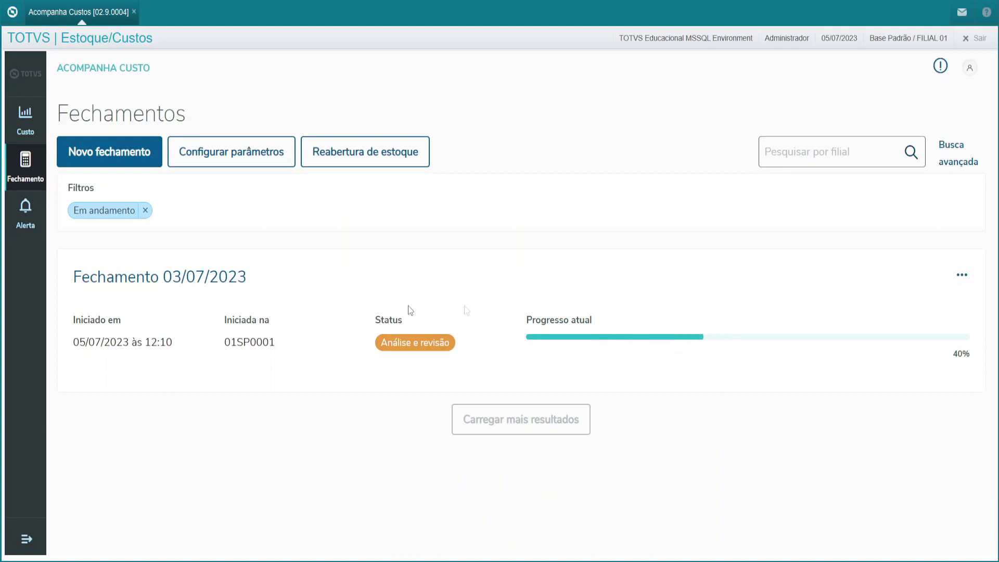
left_click(962, 276)
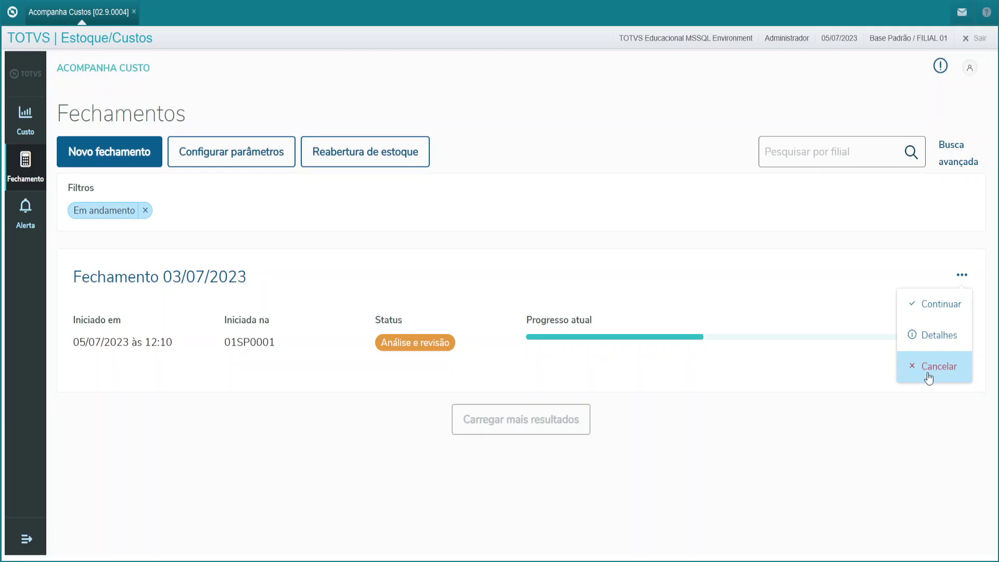
left_click(938, 309)
scroll(727, 223, "down", 3)
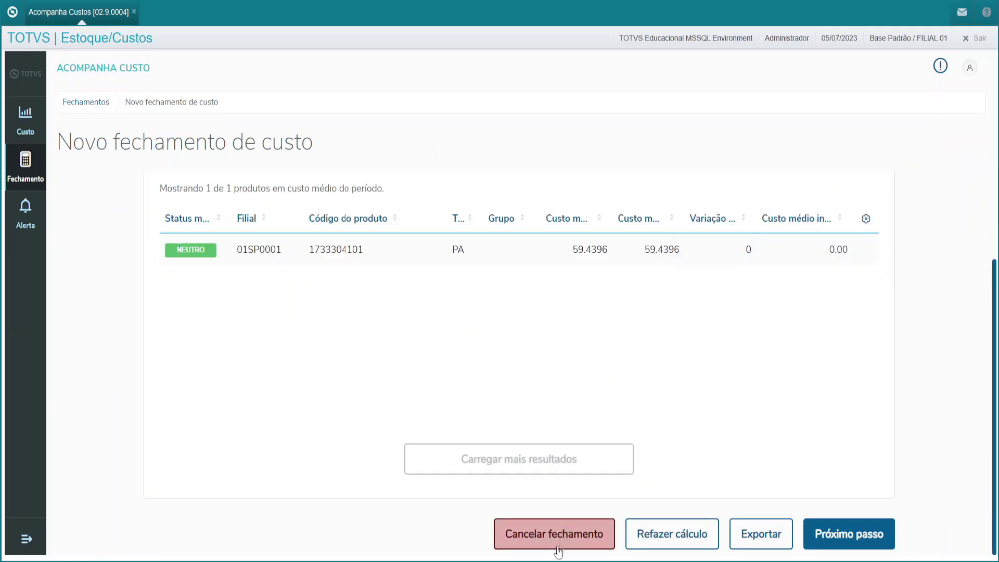
left_click(566, 541)
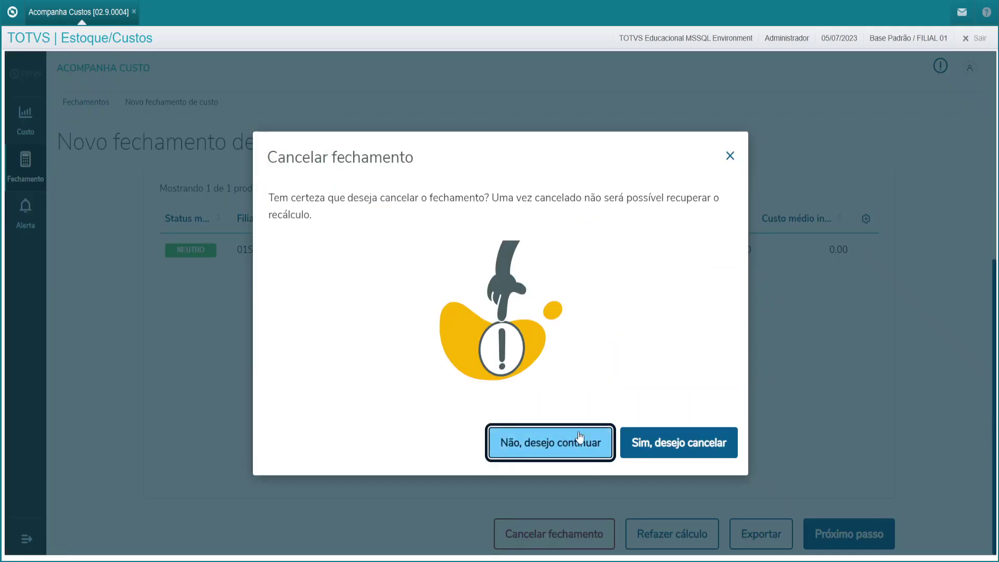
left_click(730, 157)
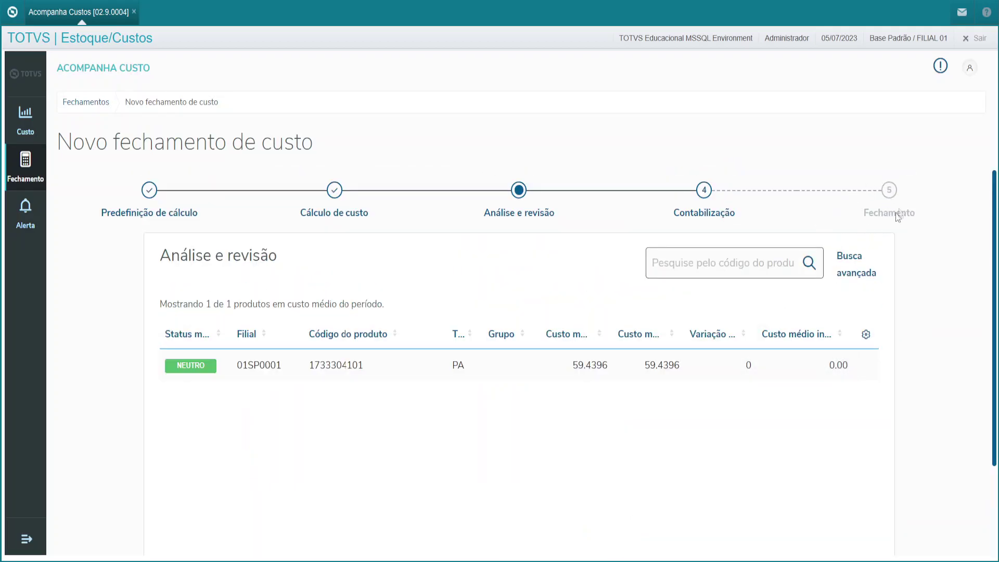
Cancel the 03/07/2023 closing from its Análise e revisão stage and confirm the cancellation.
scroll(874, 469, "down", 3)
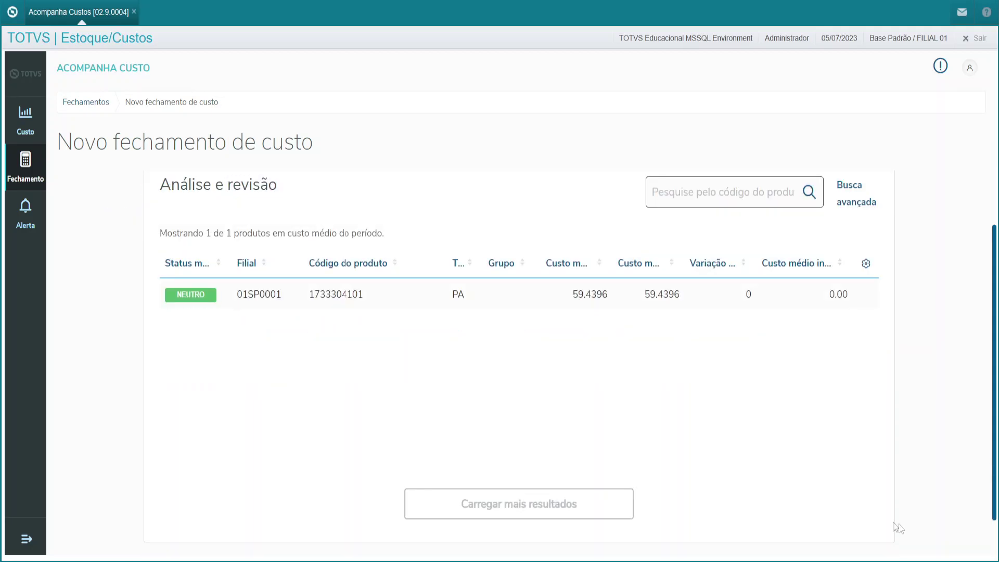
scroll(889, 359, "up", 3)
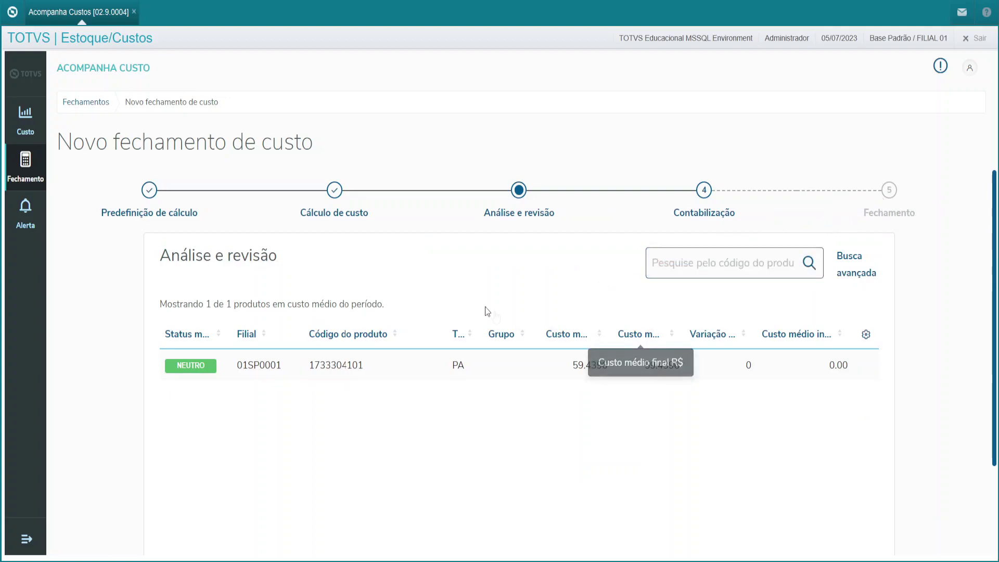
scroll(548, 303, "down", 1)
scroll(548, 298, "down", 1)
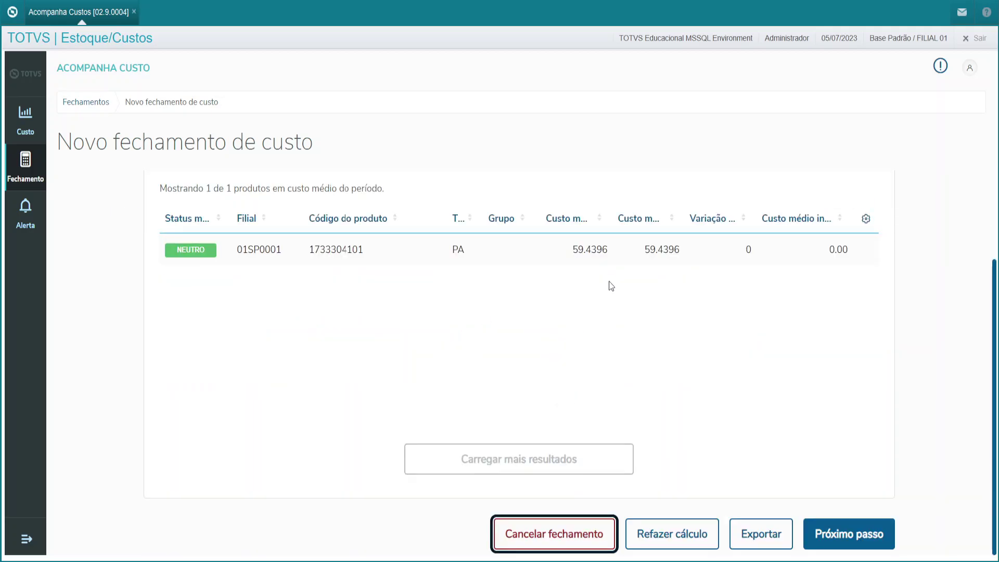
left_click(562, 539)
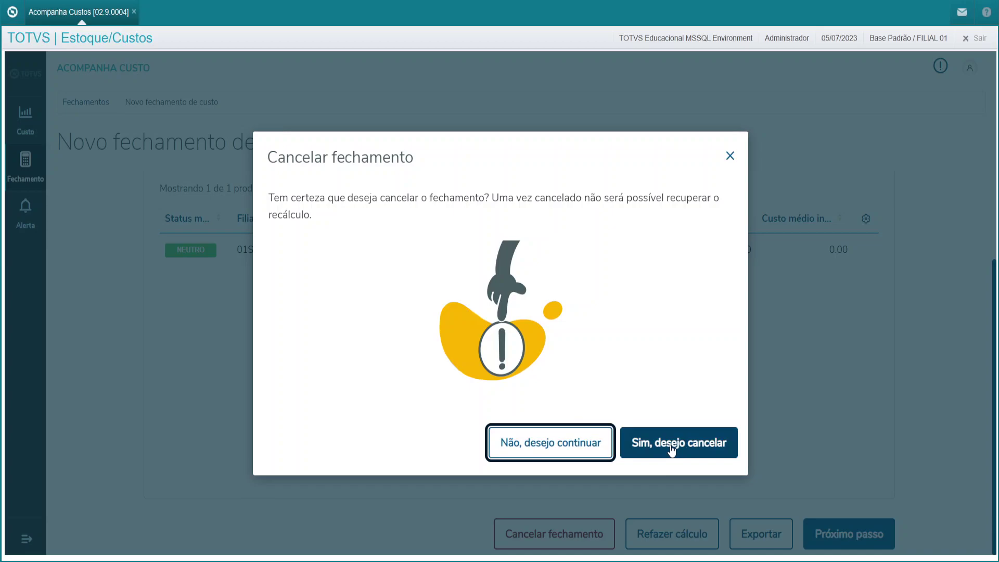
left_click(671, 447)
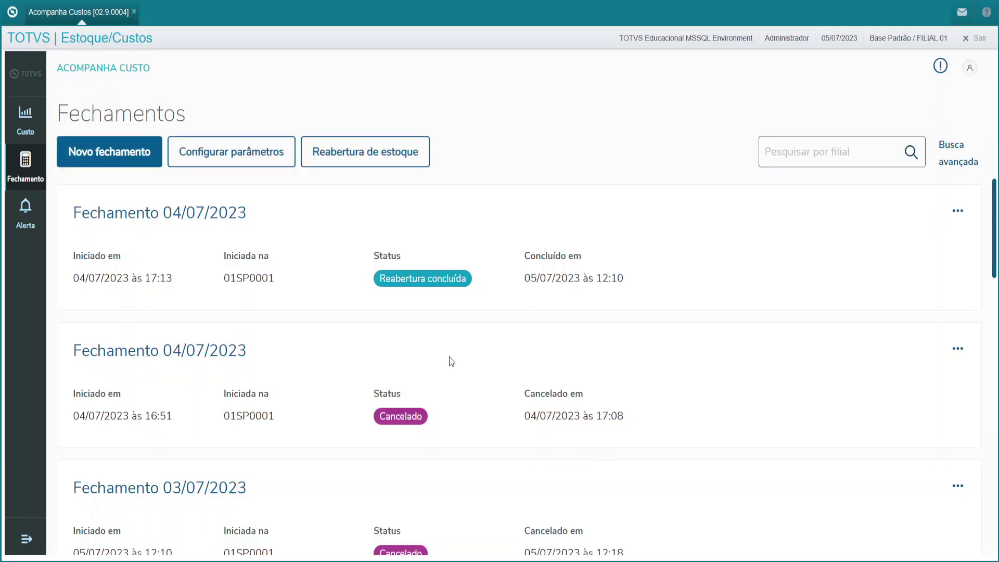
Filter the closings list by the Em andamento status to check for closings still in progress.
left_click(314, 153)
left_click(951, 157)
left_click(507, 198)
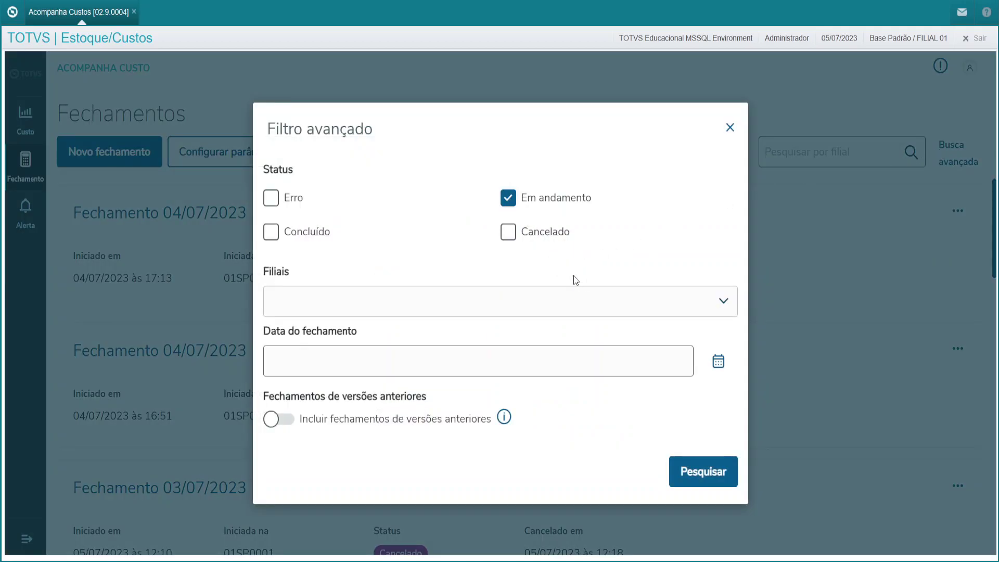
left_click(685, 477)
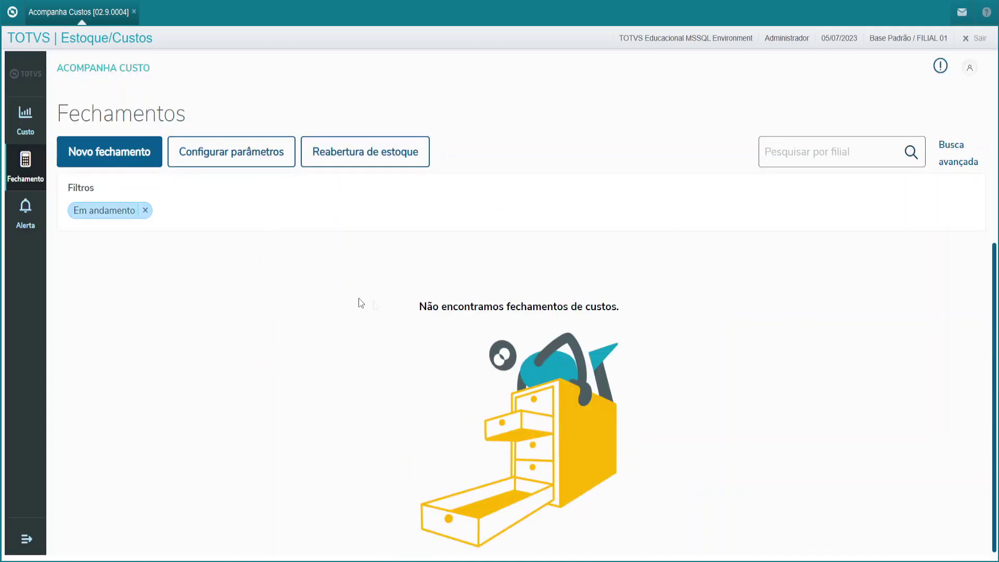
triple_click(430, 288)
left_click(264, 280)
Create a new closing with Contabilização padrão and start its Cálculo de custo stage.
left_click(121, 166)
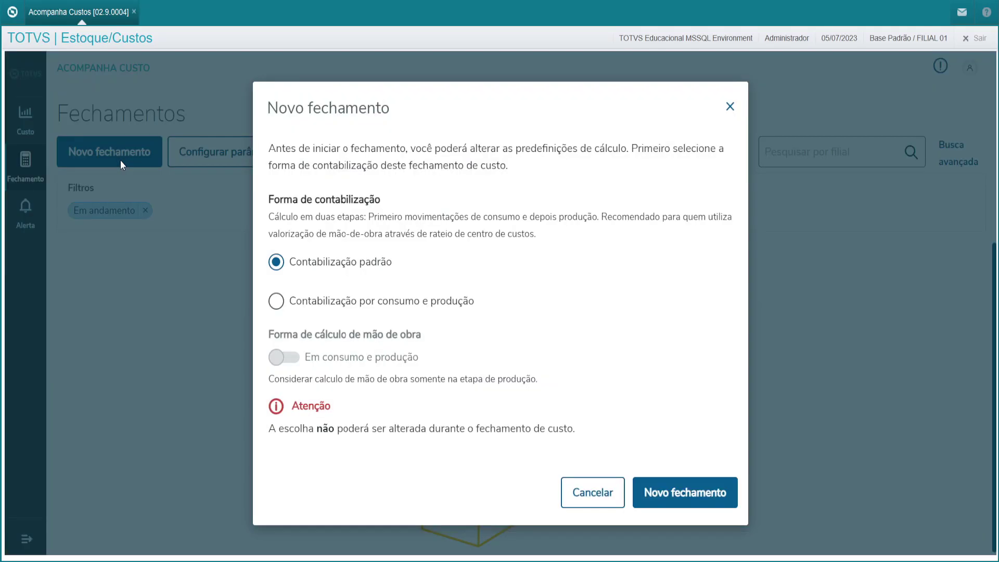
left_click(709, 500)
left_click(490, 368)
left_click(406, 351)
scroll(468, 326, "down", 3)
left_click(696, 528)
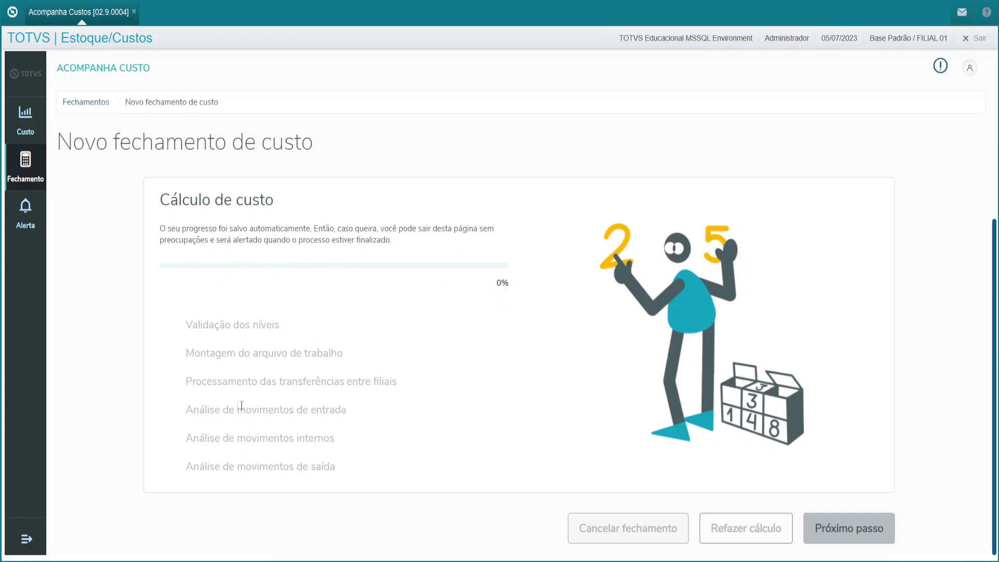
Check the new closing's Cálculo de custo progress and return to the closings list.
left_click_drag(202, 202, 507, 283)
left_click(185, 306)
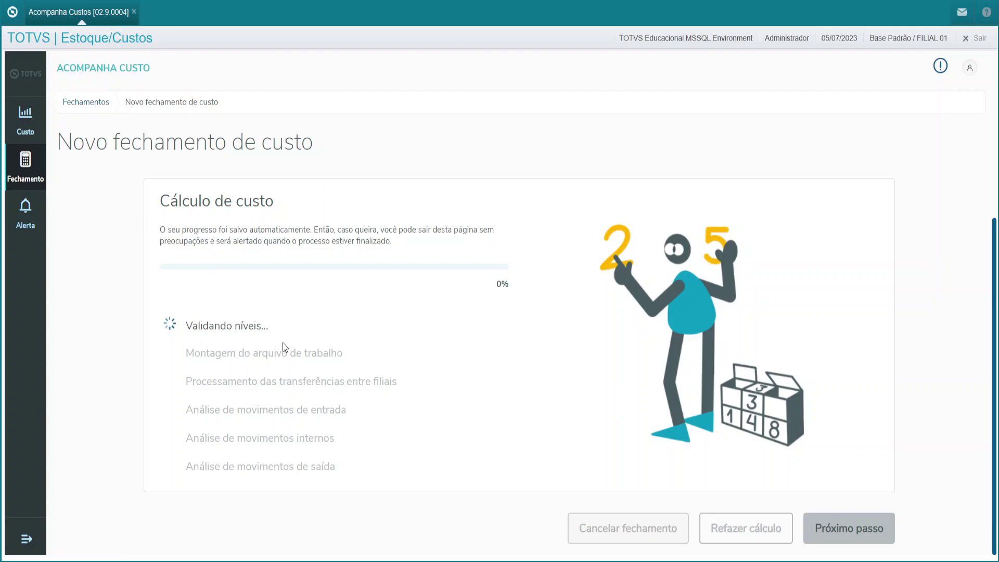
left_click(71, 102)
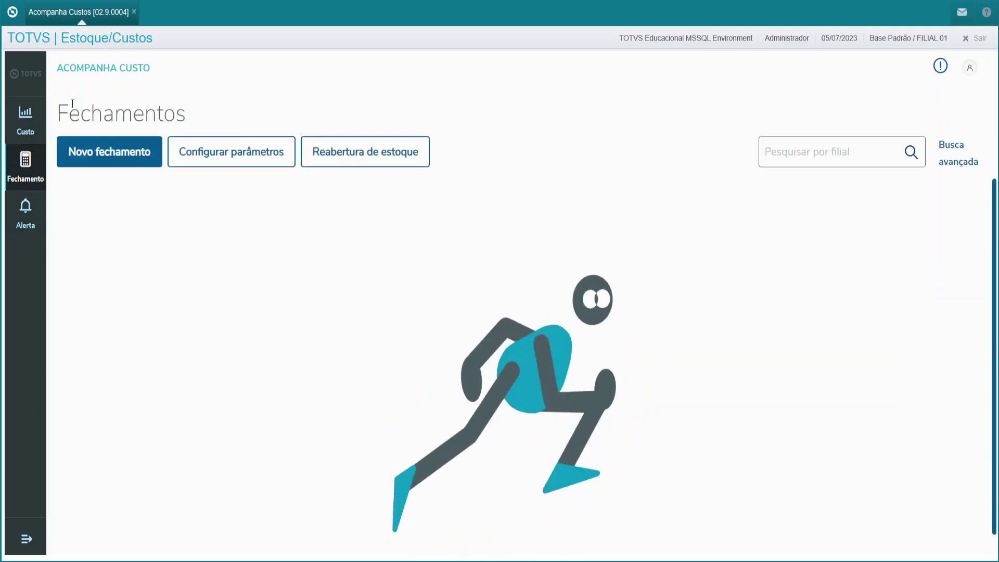